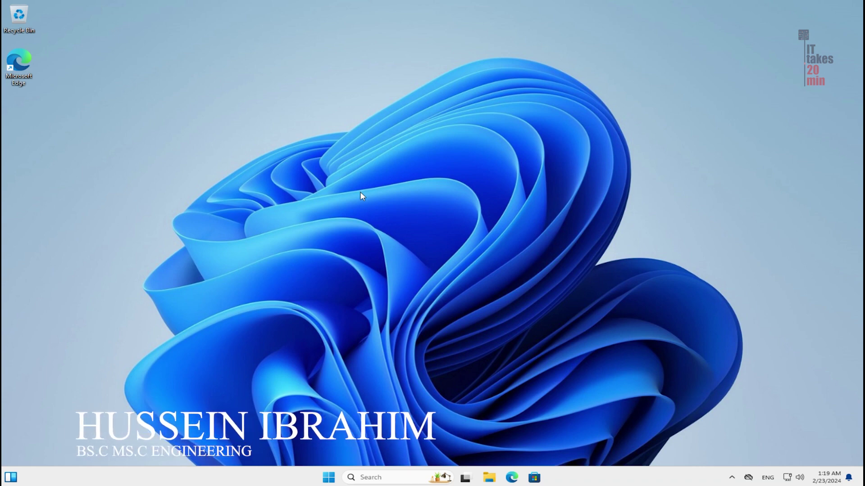
Find the Run app by searching for "run" and pin it to the taskbar.
key(super)
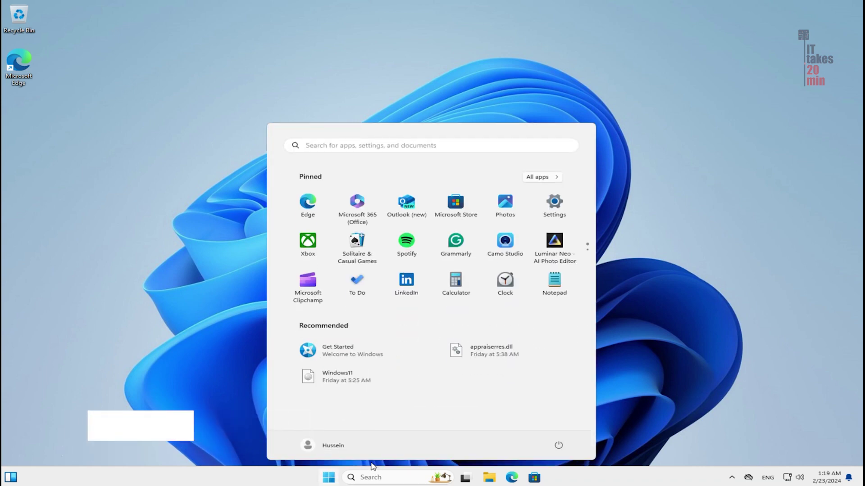
click(371, 476)
text(run)
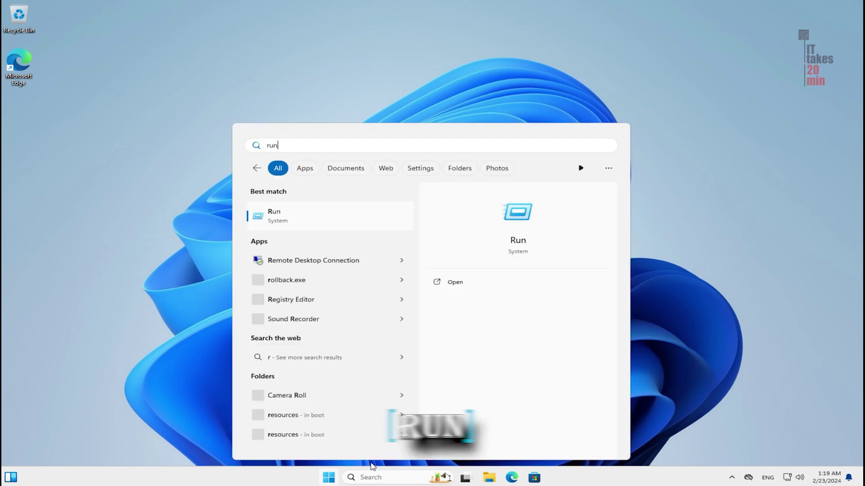
right_click(296, 218)
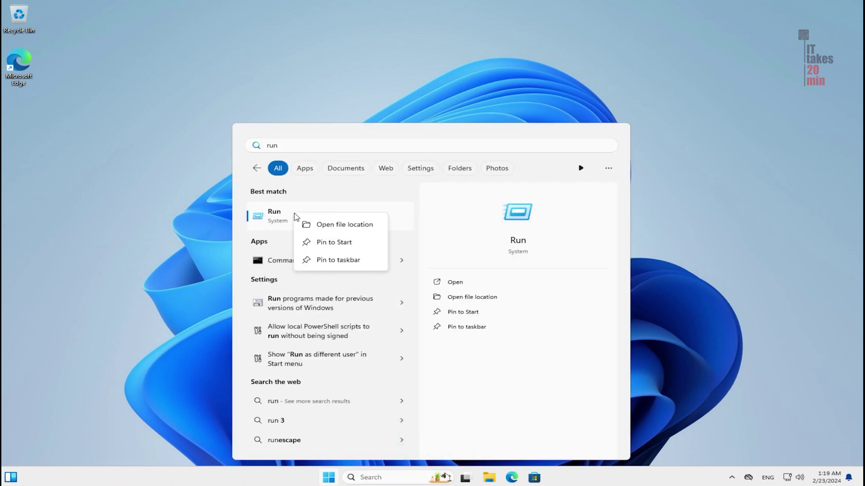
click(347, 260)
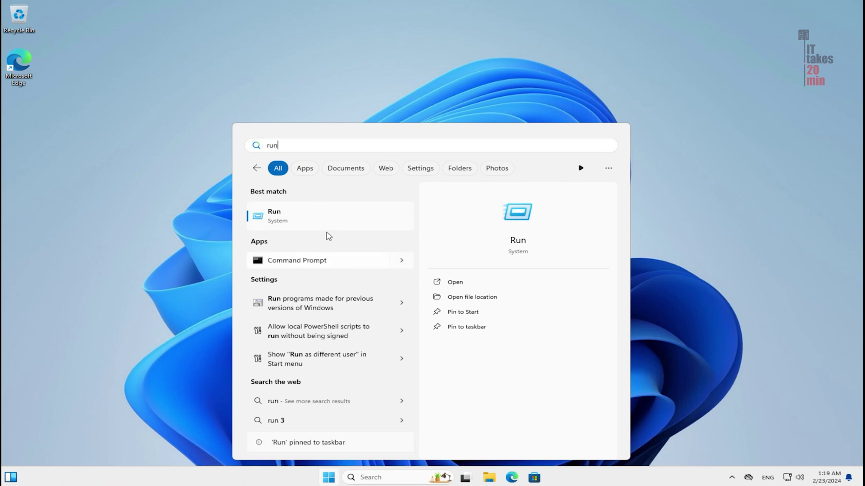
Open the Windows Temp folder by executing "temp" in the Run dialog.
key(super+r)
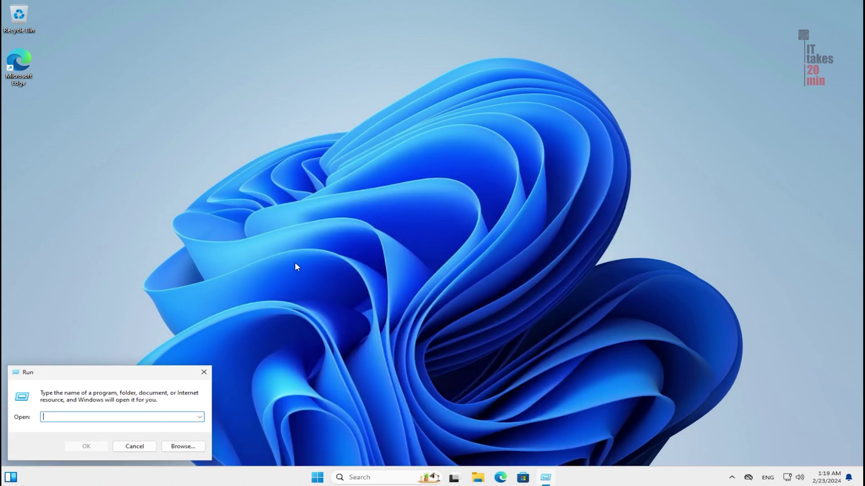
text(temp)
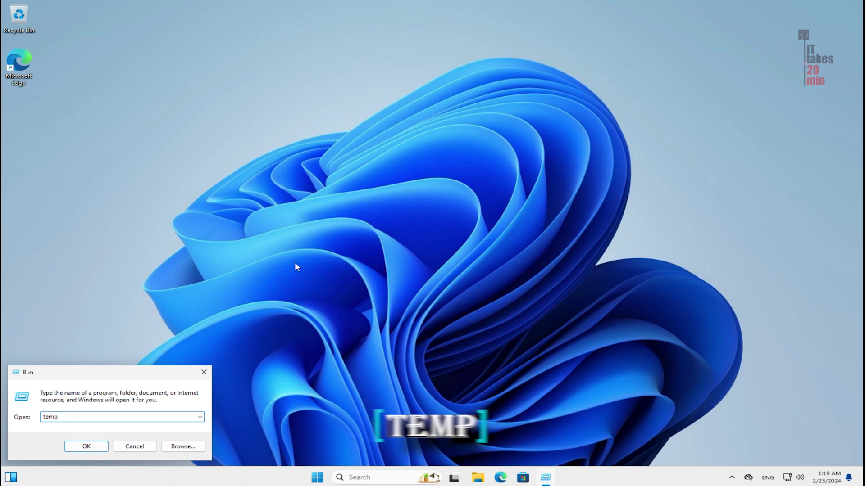
key(Return)
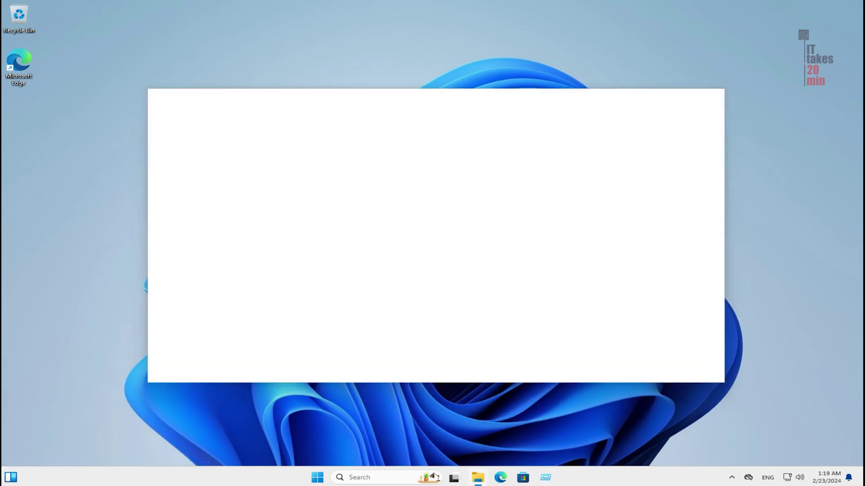
key(Return)
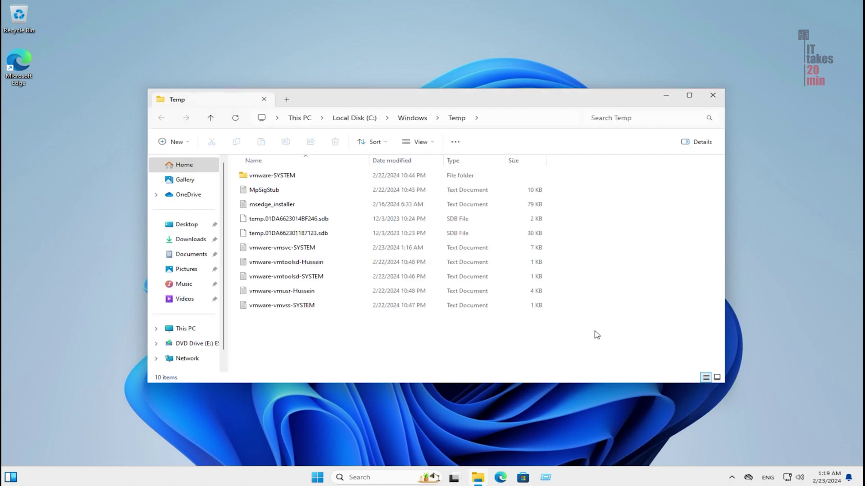
Permanently delete everything in the Windows Temp folder, granting administrator permission for all items and skipping files in use, and close the folder.
key(ctrl+a)
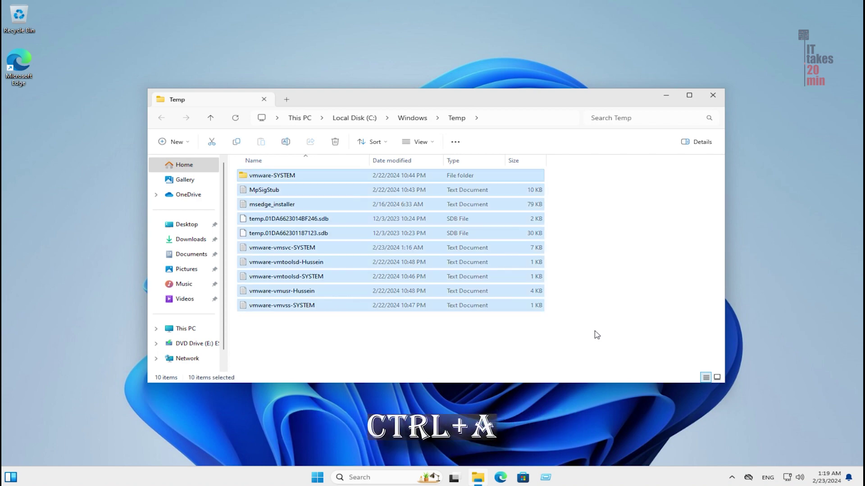
key(shift+Delete)
key(Return)
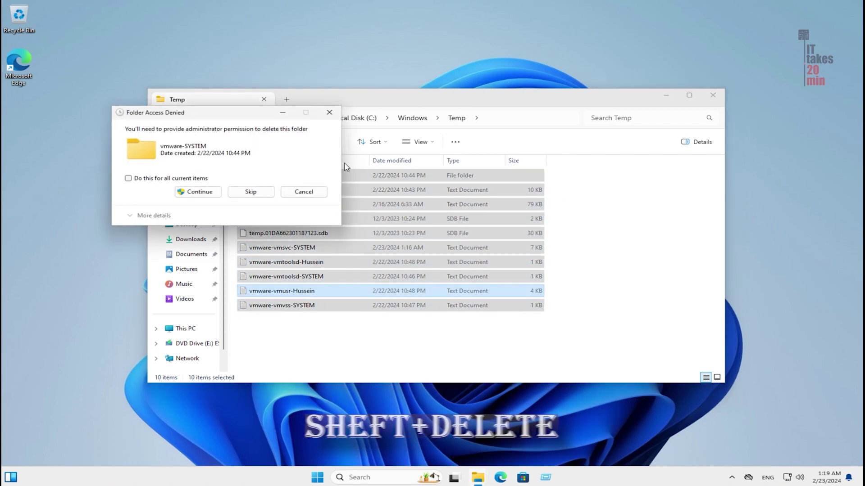
click(147, 179)
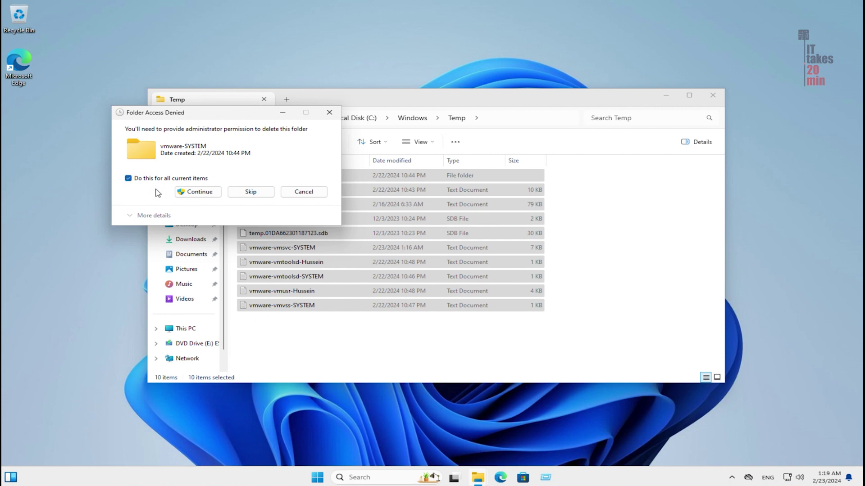
click(194, 192)
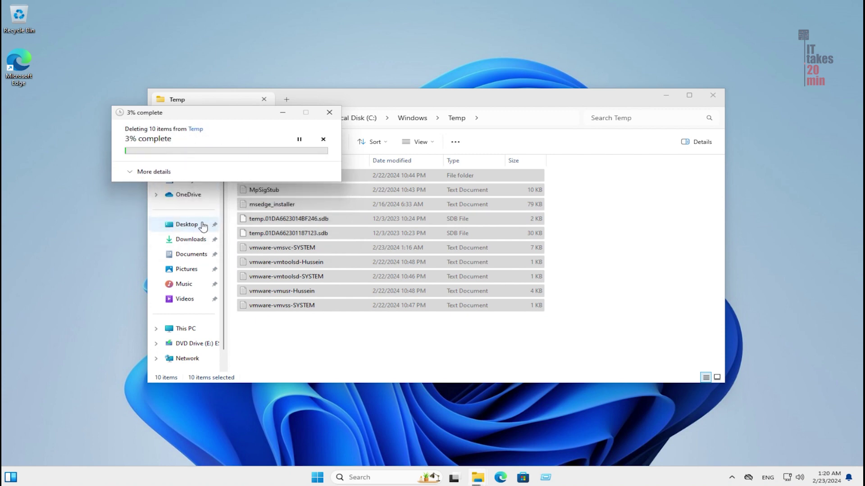
click(182, 192)
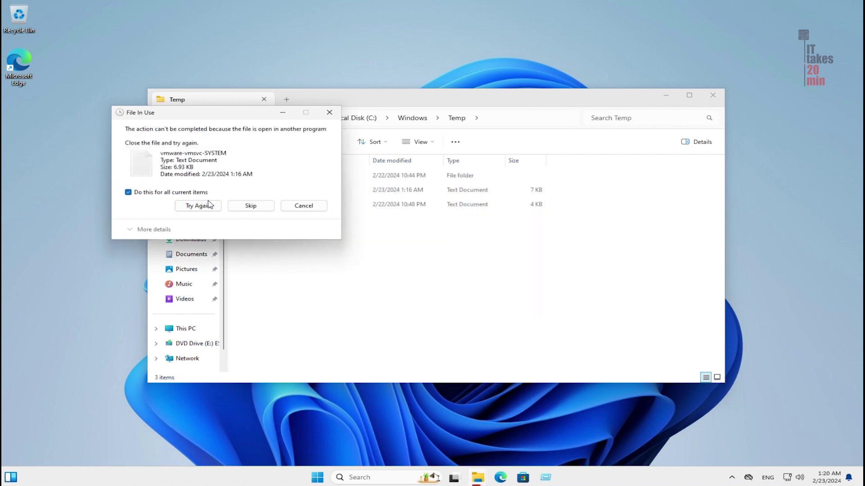
click(240, 209)
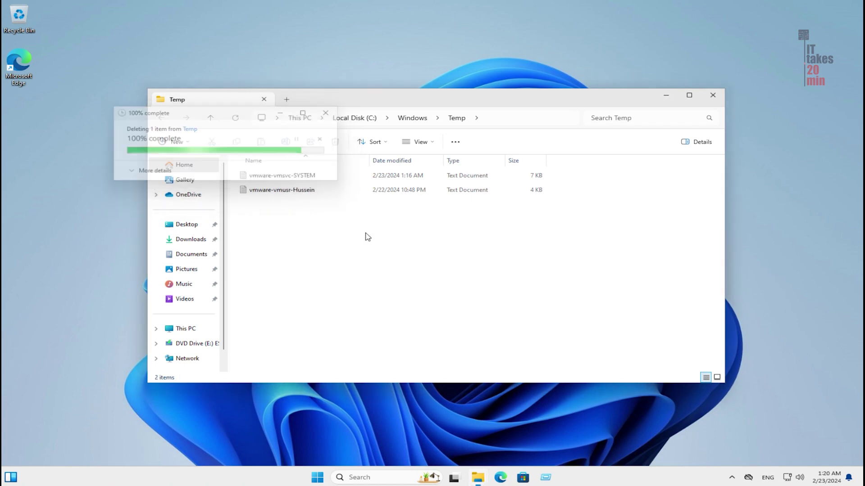
click(712, 95)
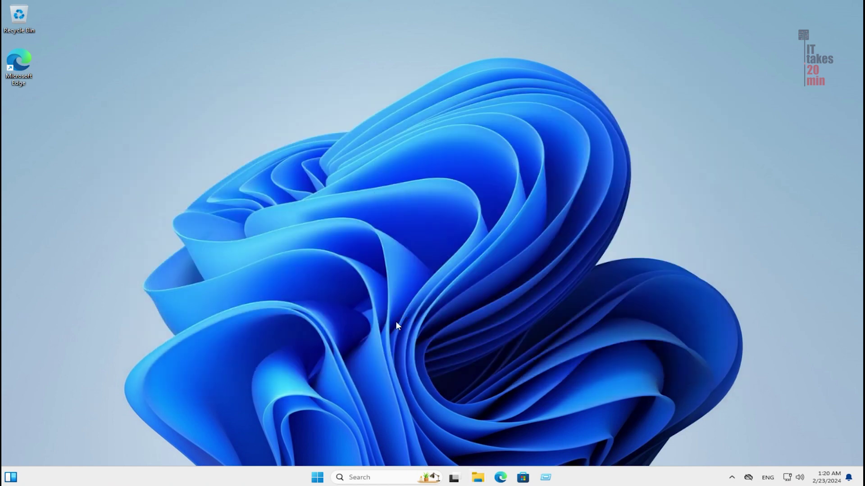
Open the user's temporary folder by running "%temp%", permanently delete all its contents and close the folder.
click(546, 478)
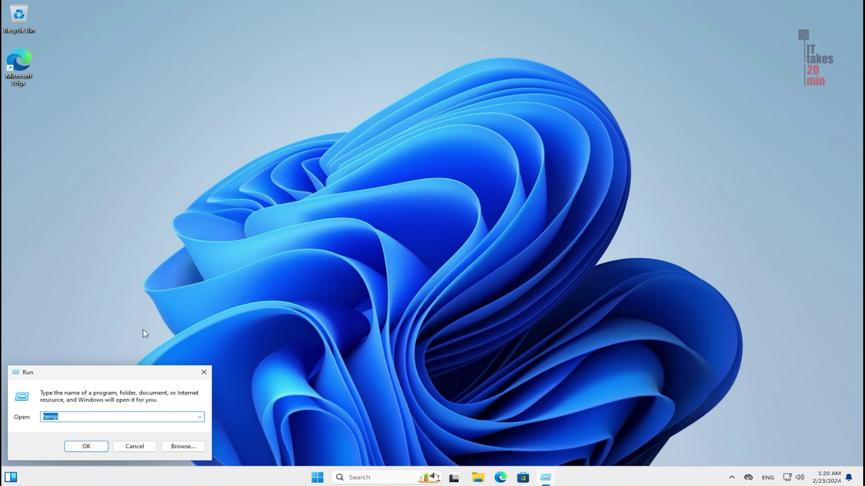
text(%temp%)
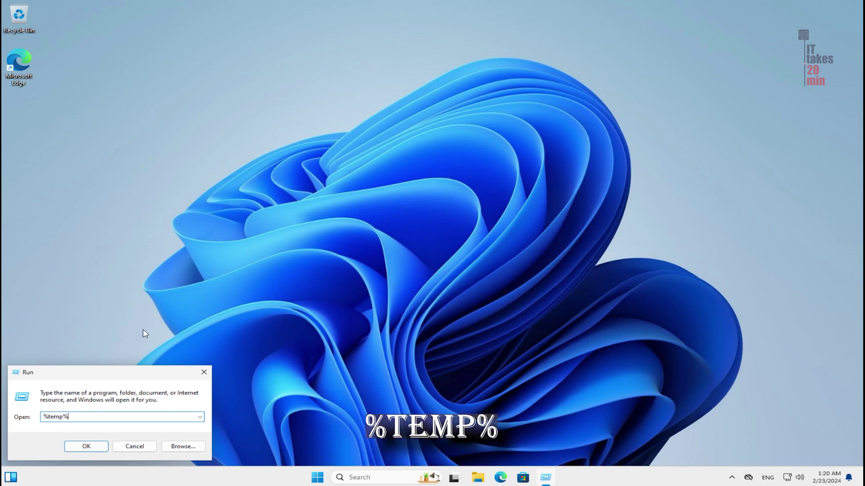
key(Return)
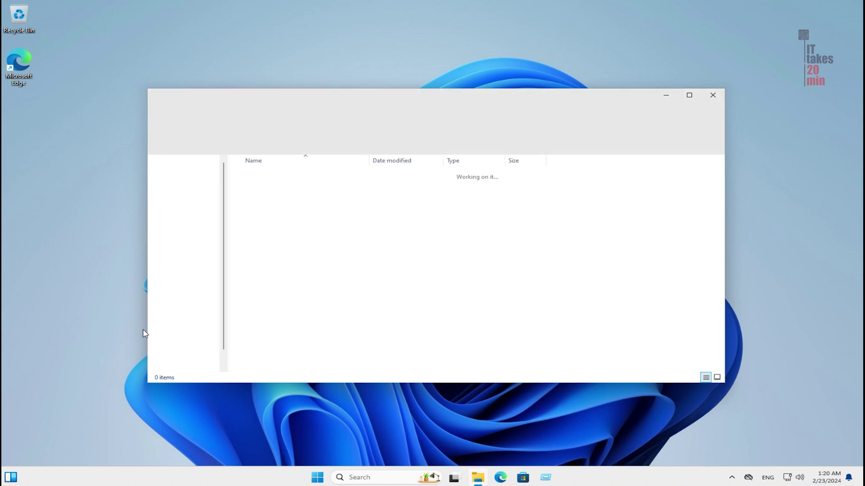
key(ctrl+a)
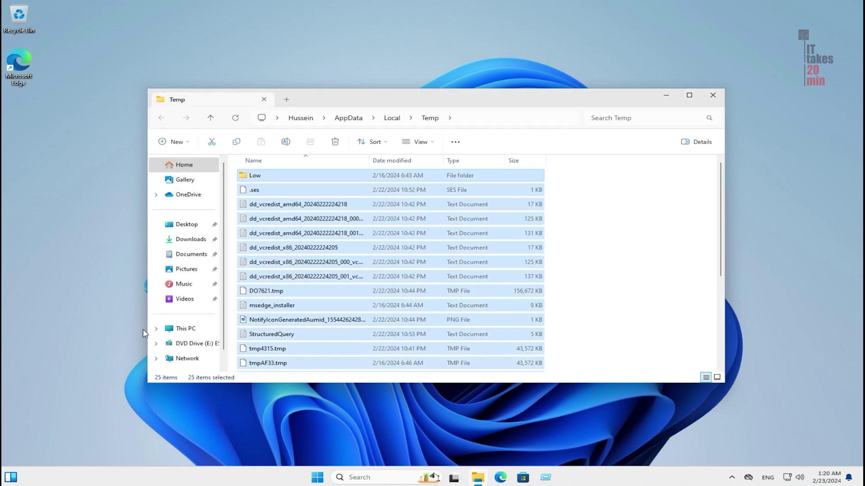
key(shift+Delete)
key(Return)
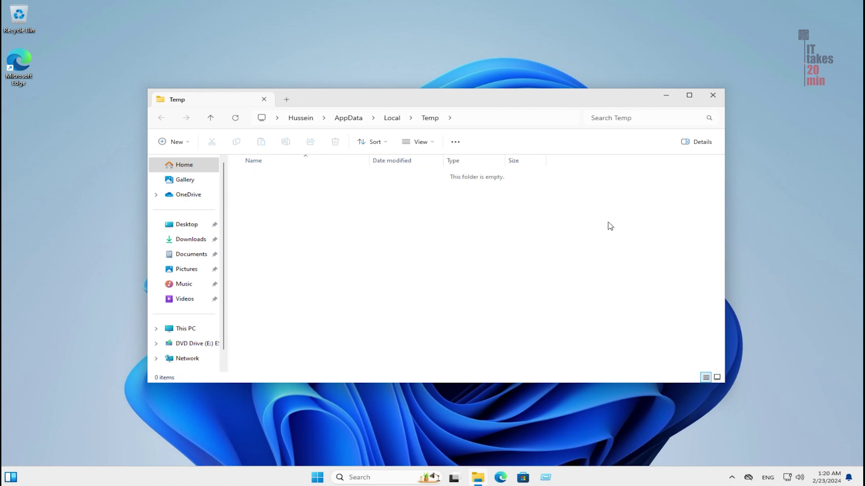
click(712, 95)
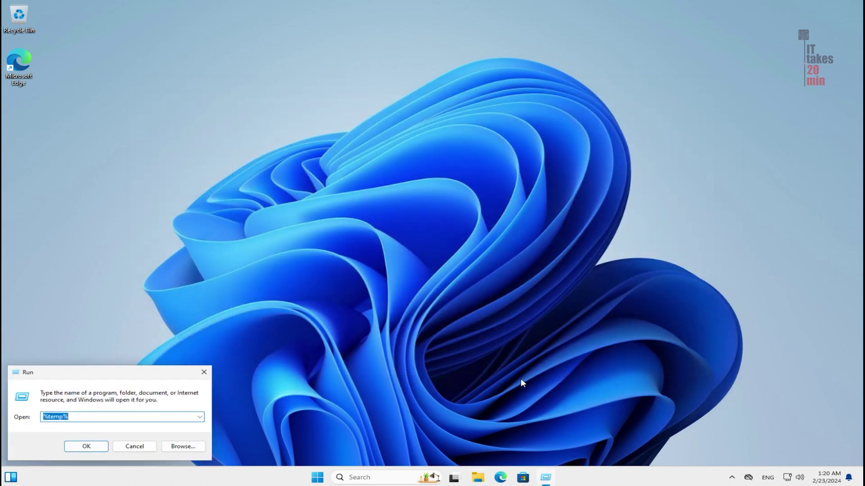
Open the Prefetch folder by running "prefetch", grant access to it, and permanently delete all its contents.
text(prefetch)
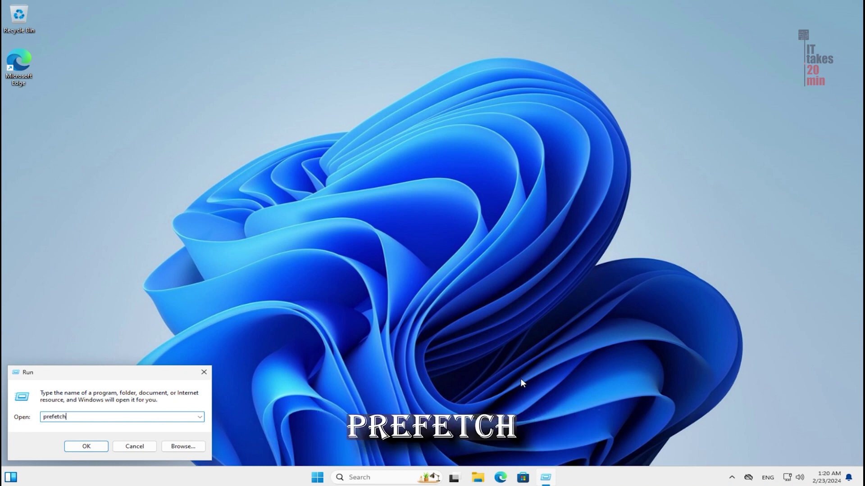
key(Return)
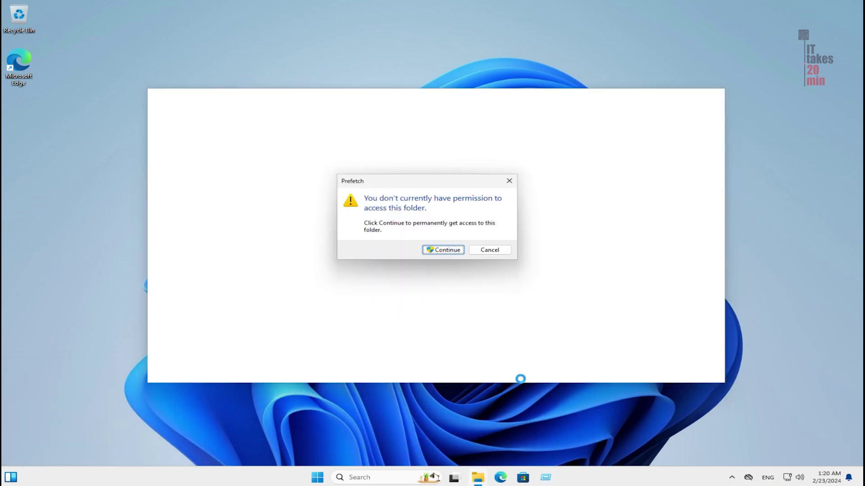
click(438, 249)
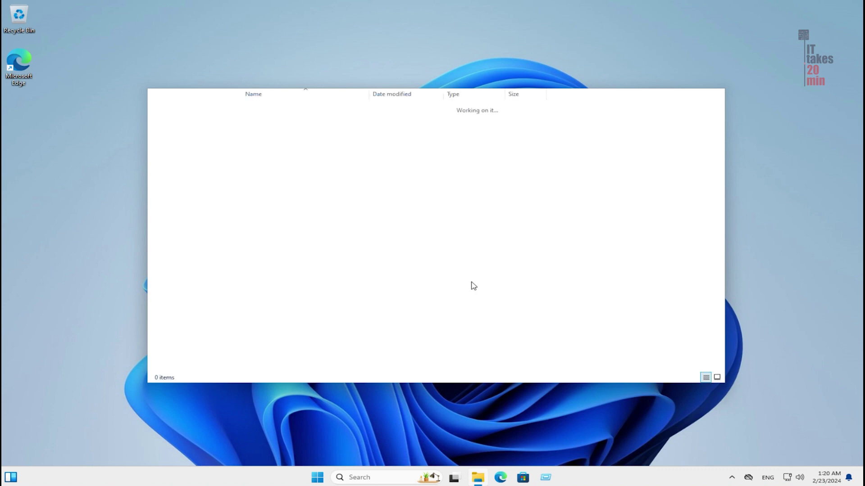
key(ctrl+a)
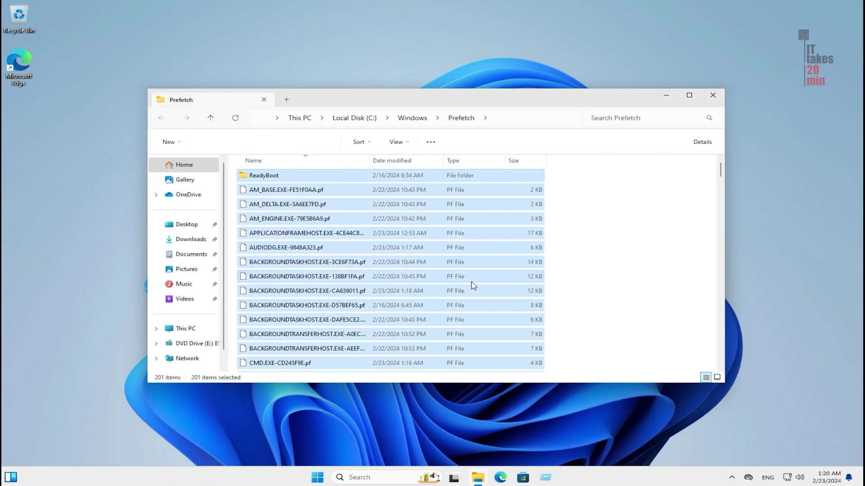
key(shift+Delete)
key(Return)
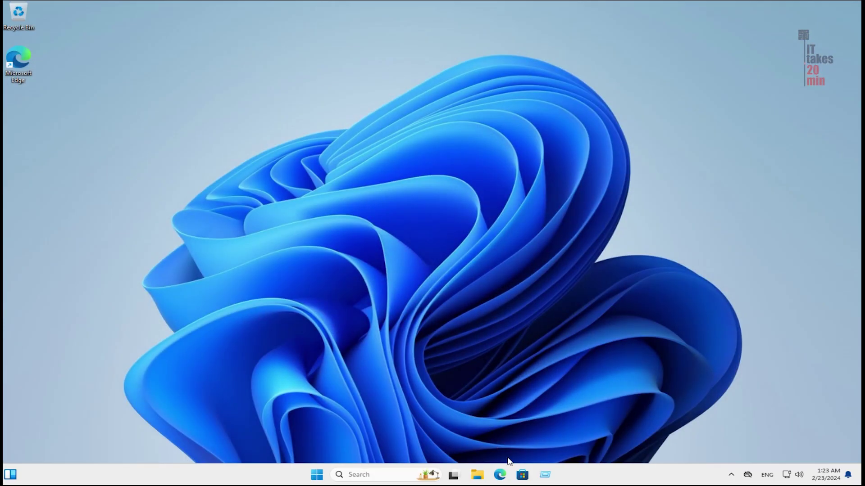
Switch to Microsoft Edge, search the web for "ccleaner" and open the CCleaner download page from the results.
click(500, 474)
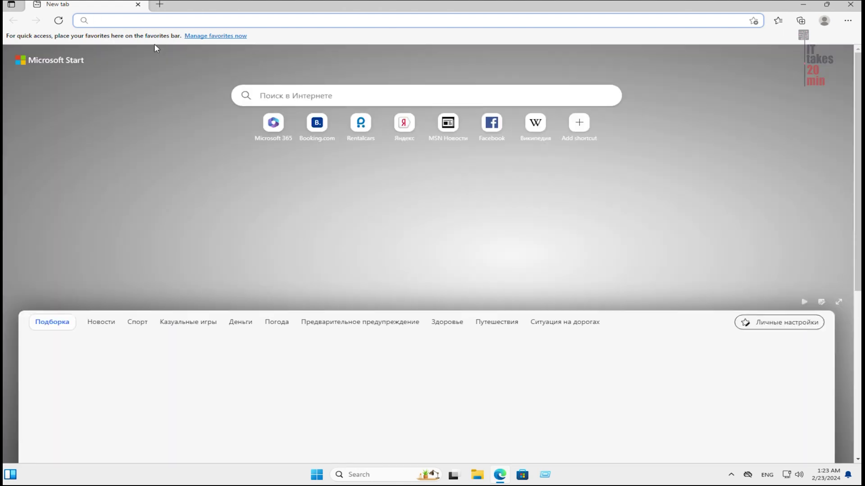
click(273, 101)
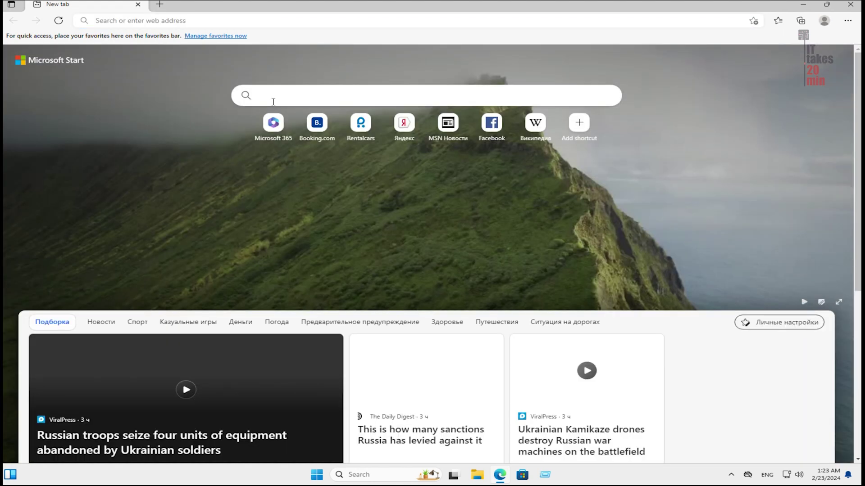
key(Return)
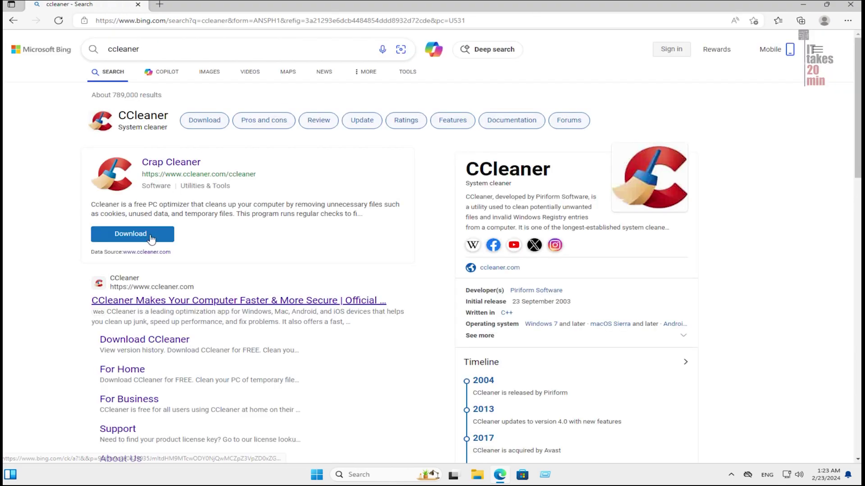
click(147, 235)
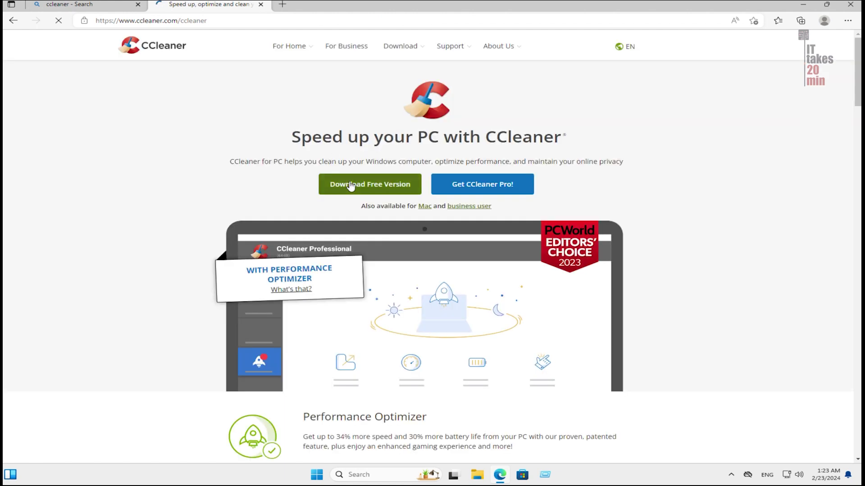
Download the CCleaner Free edition from the version comparison on the CCleaner page.
scroll(313, 316, down, 15)
scroll(314, 316, down, 5)
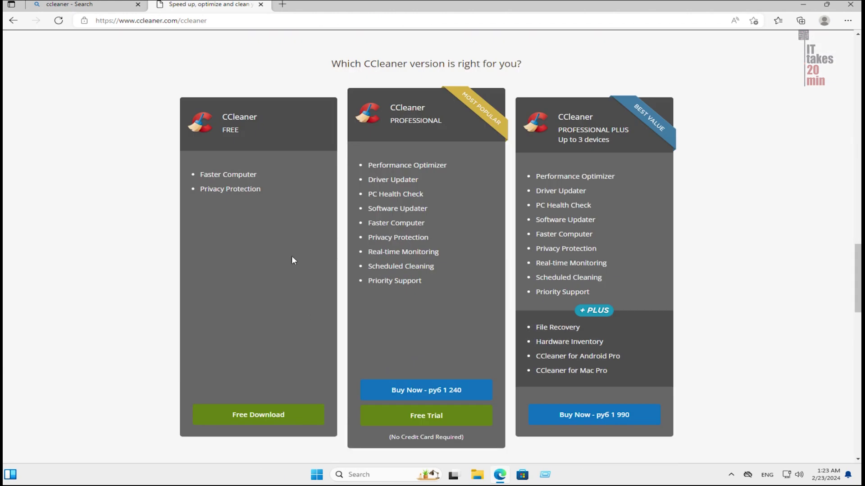
click(261, 412)
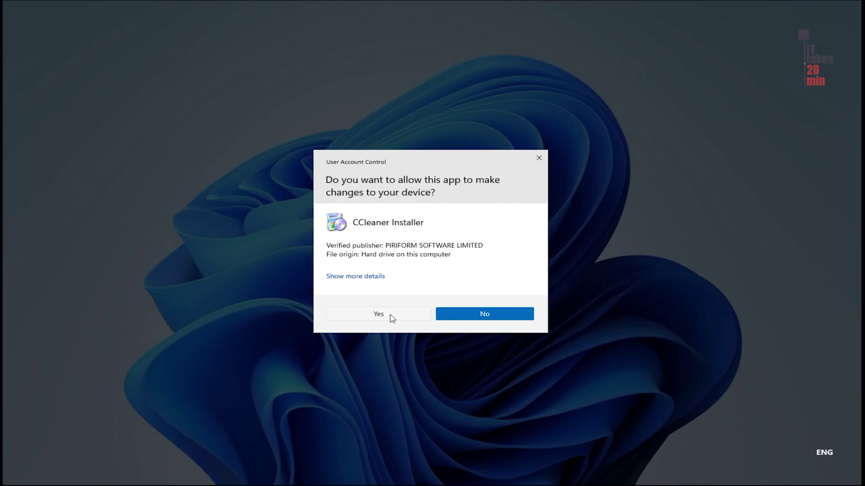
Allow the CCleaner Installer to make changes, install CCleaner v6.21 with the default options and launch it.
click(388, 317)
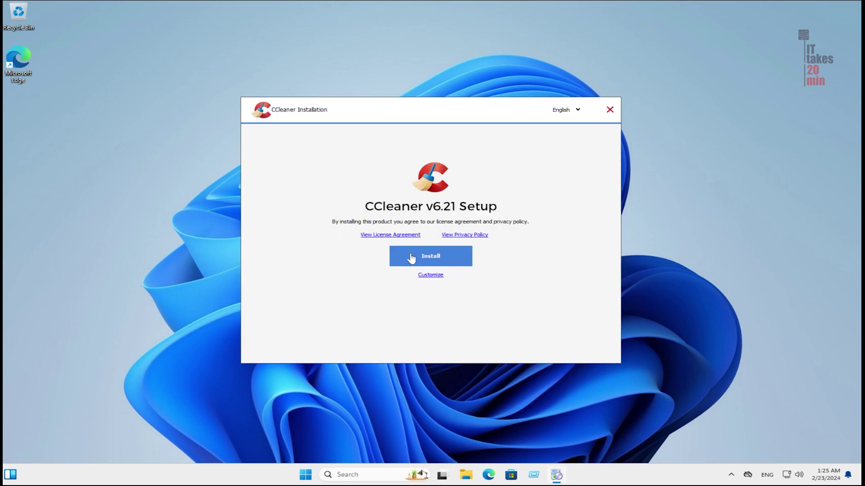
click(426, 254)
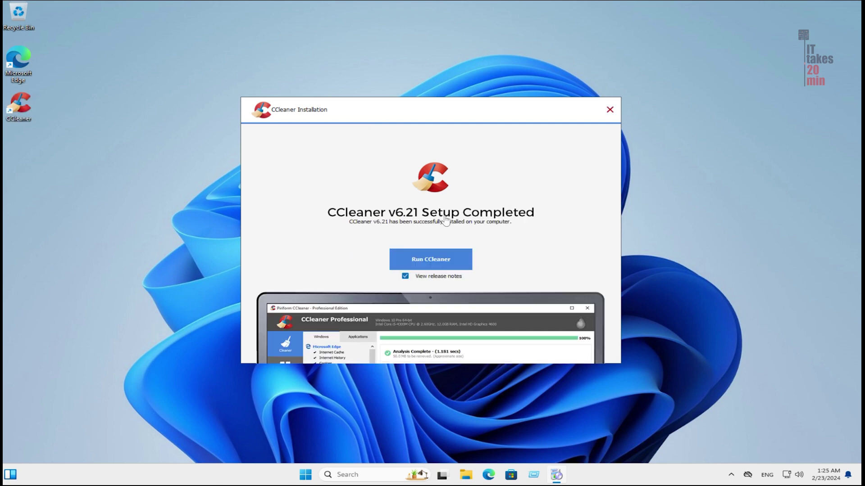
click(416, 256)
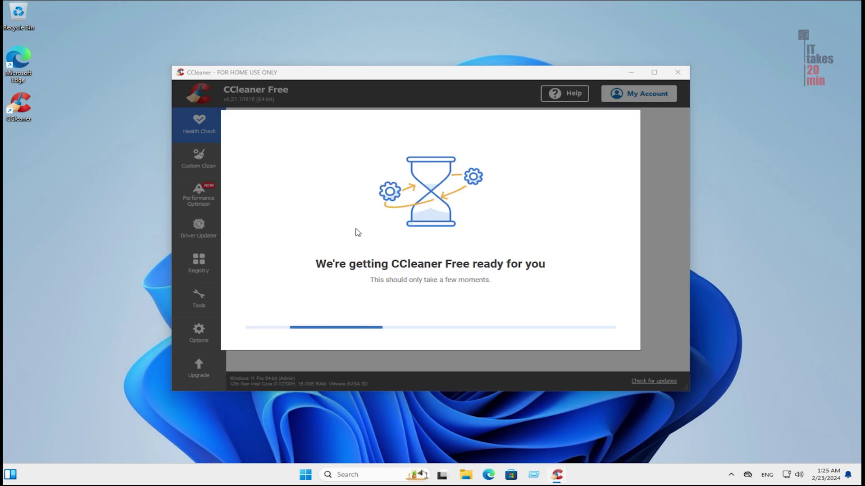
Decline the optional Google Chrome offer, start CCleaner and view the Custom Clean options.
click(454, 321)
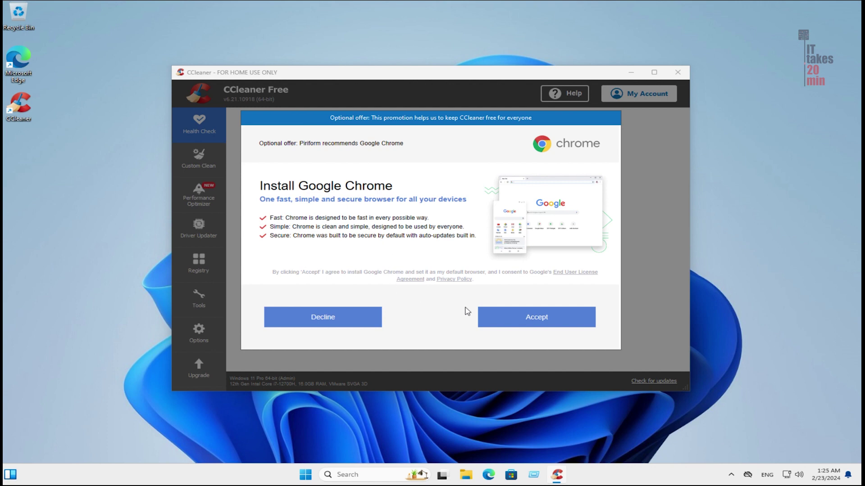
click(332, 323)
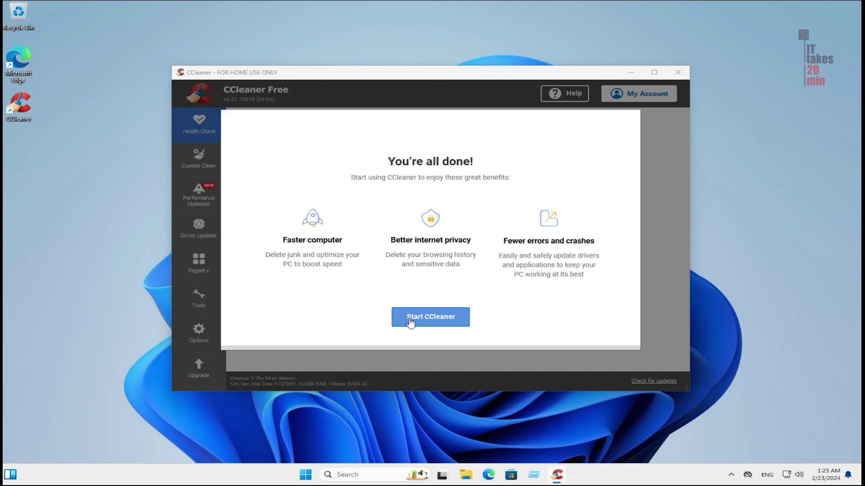
click(409, 322)
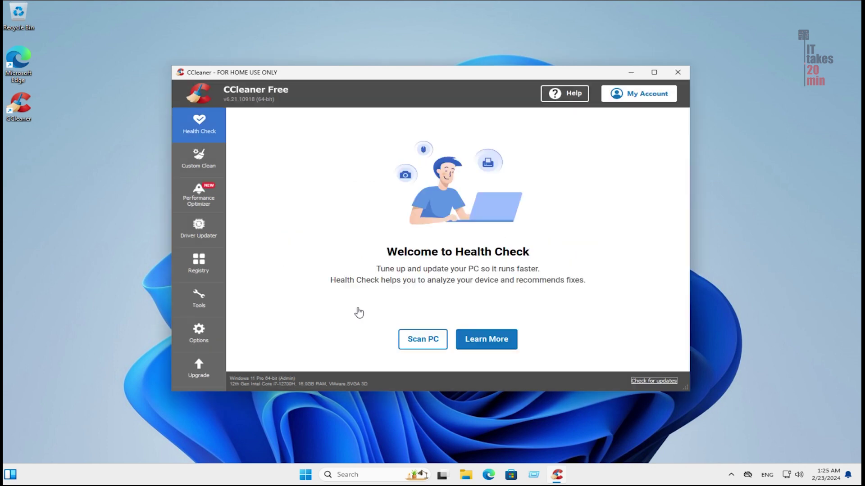
click(205, 157)
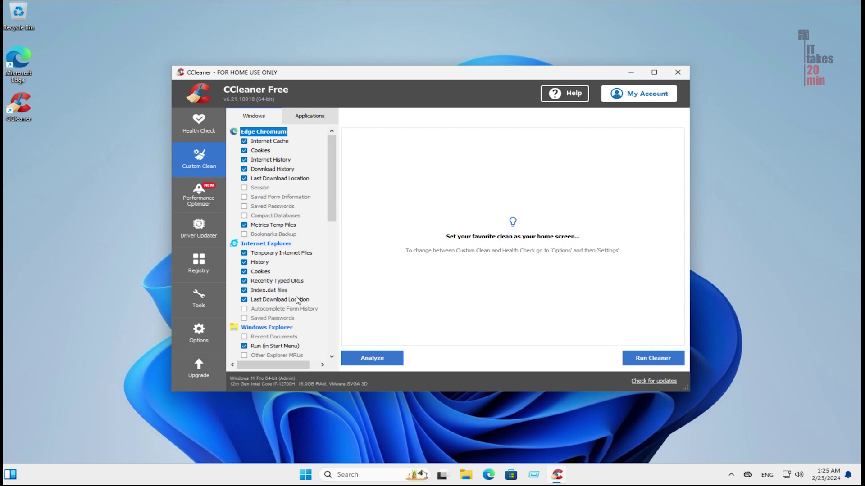
Scan the registry for issues in all categories and fix all selected issues without backing up the registry.
click(220, 263)
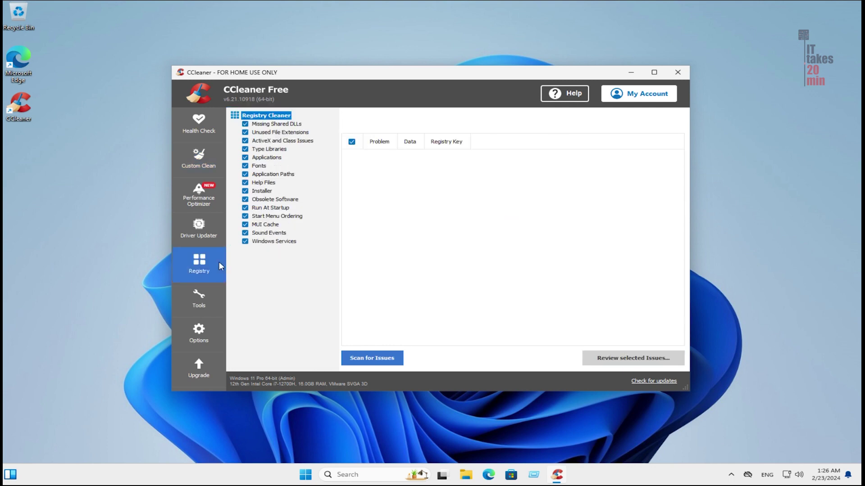
click(381, 360)
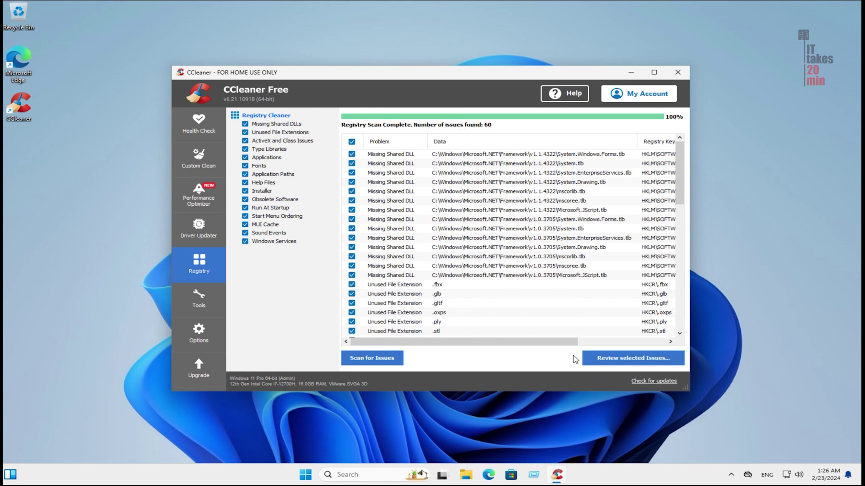
click(608, 362)
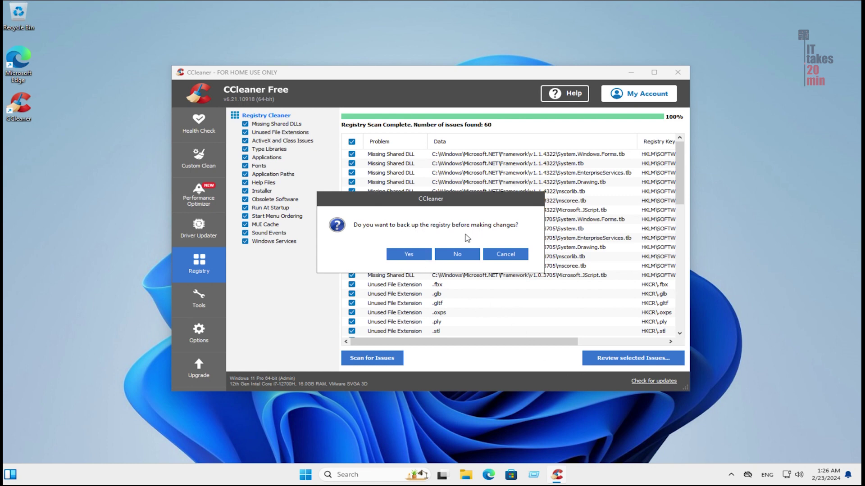
click(458, 253)
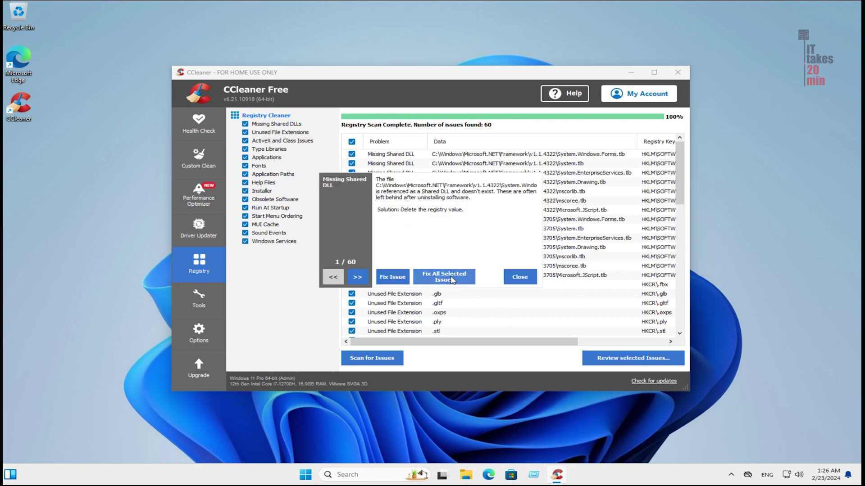
click(464, 283)
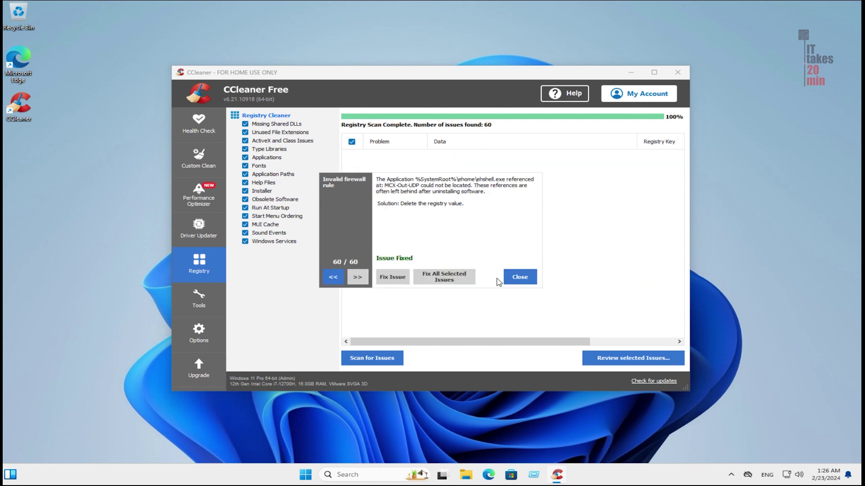
click(520, 279)
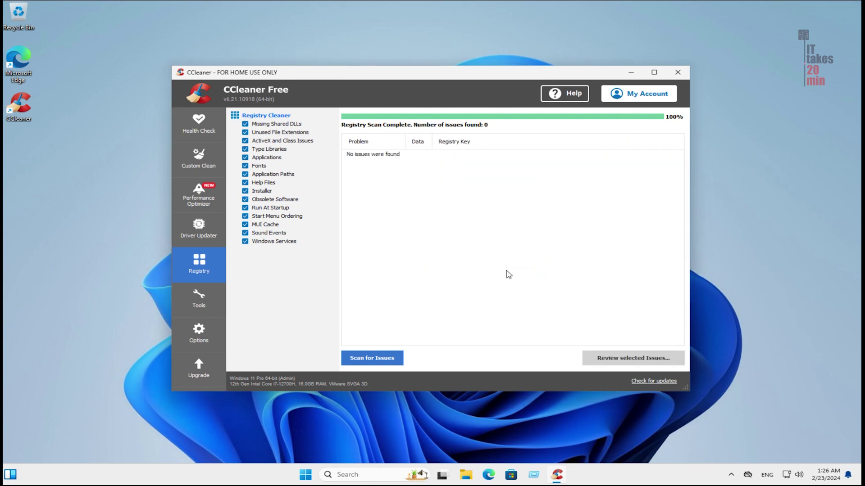
Disable OneDrive in CCleaner's list of Windows startup programs and close CCleaner.
click(216, 302)
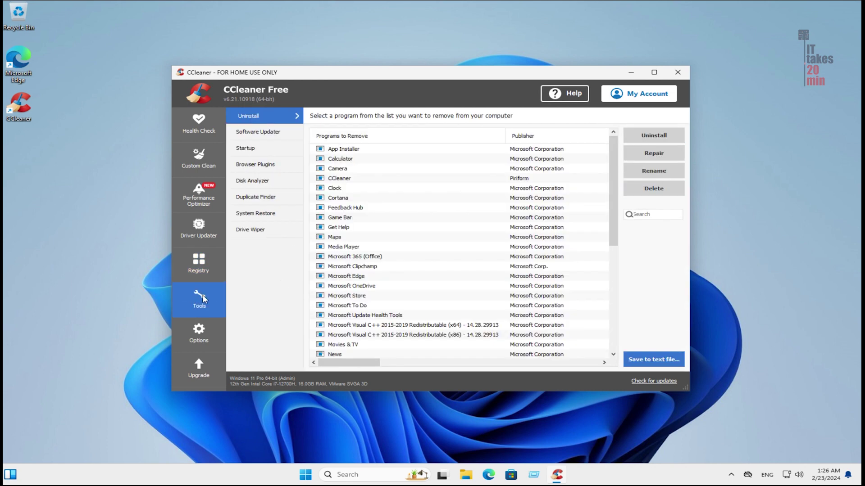
click(280, 149)
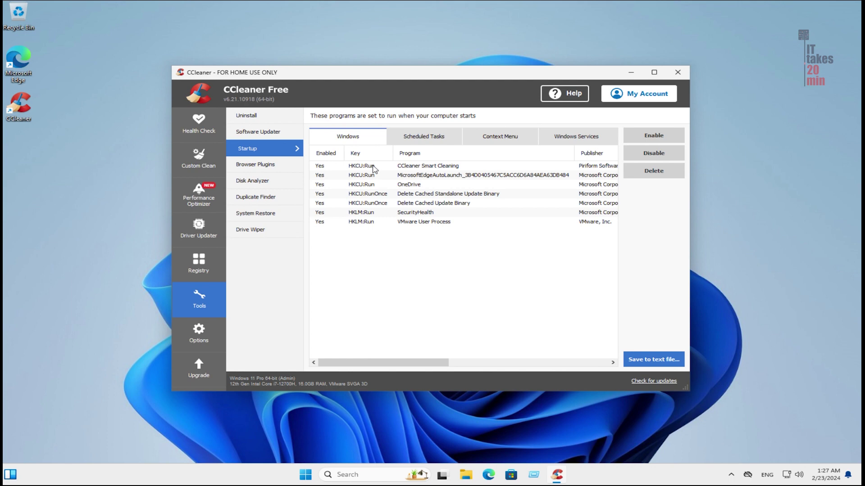
click(386, 186)
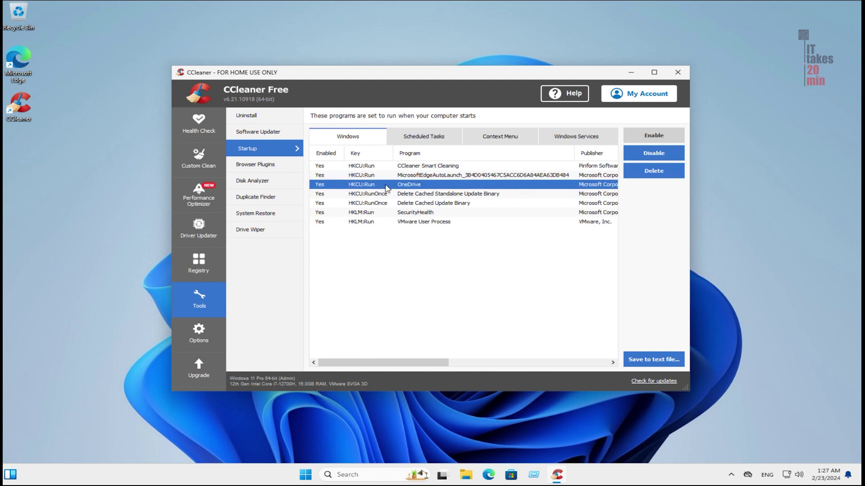
click(656, 153)
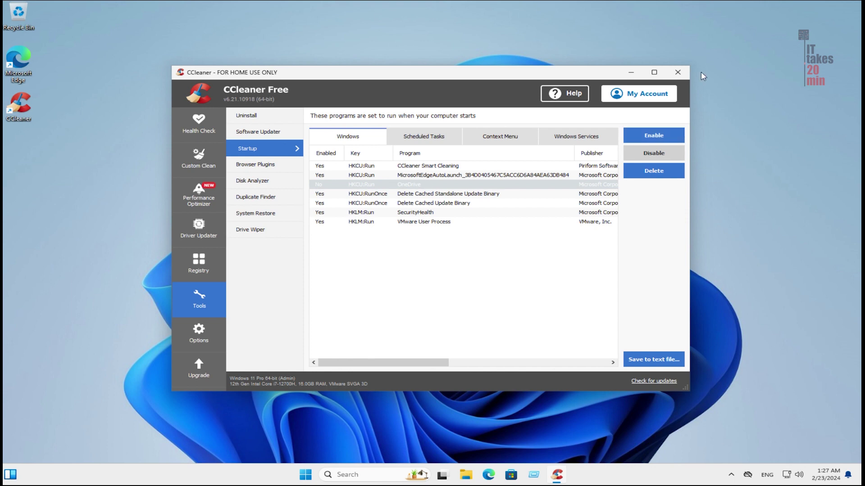
click(677, 73)
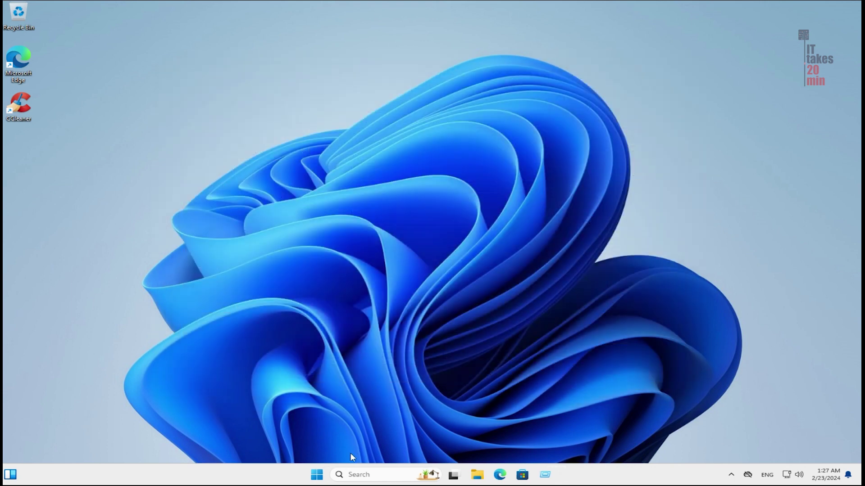
Search Windows for "disk", open Defragment and Optimize Drives, and optimize both the C: and ESD-ISO (E:) drives.
click(321, 476)
text(disk)
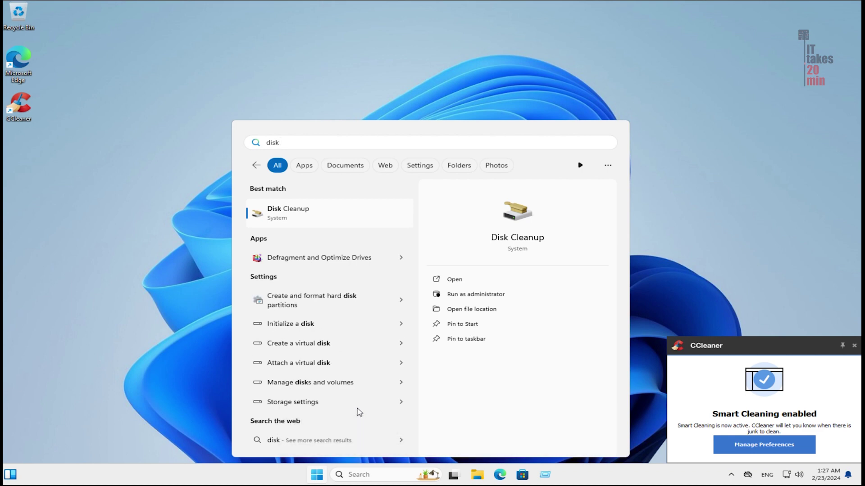
click(339, 257)
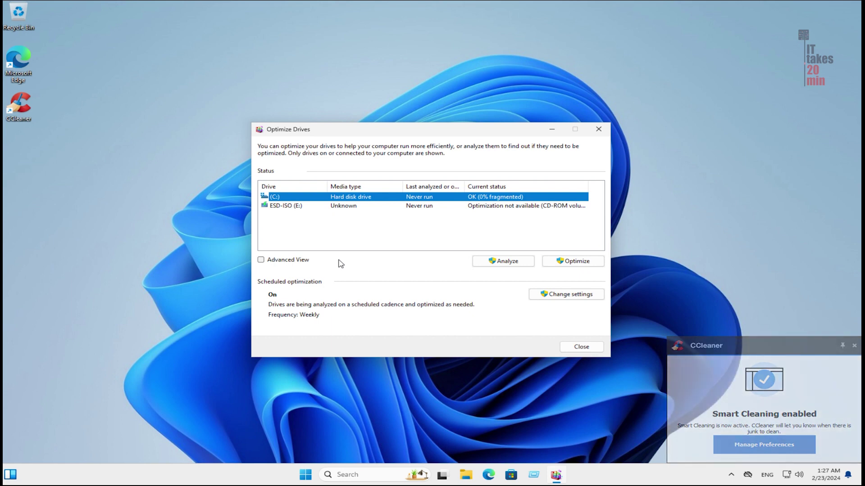
shift+click(342, 208)
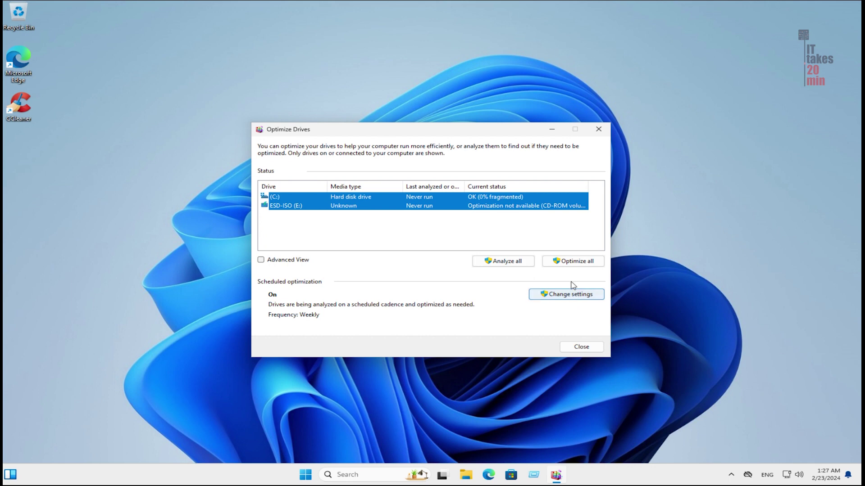
click(567, 264)
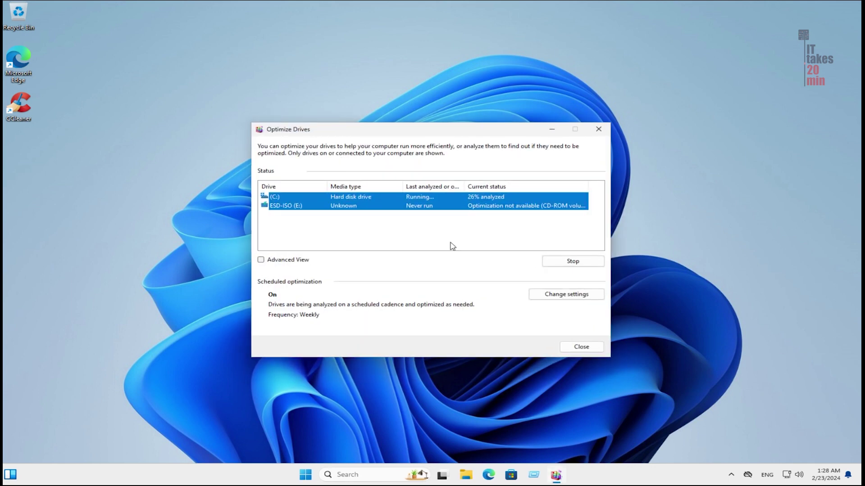
Check each drive's optimization status, then examine the schedule settings and its included drives, leaving them without saving changes.
click(280, 207)
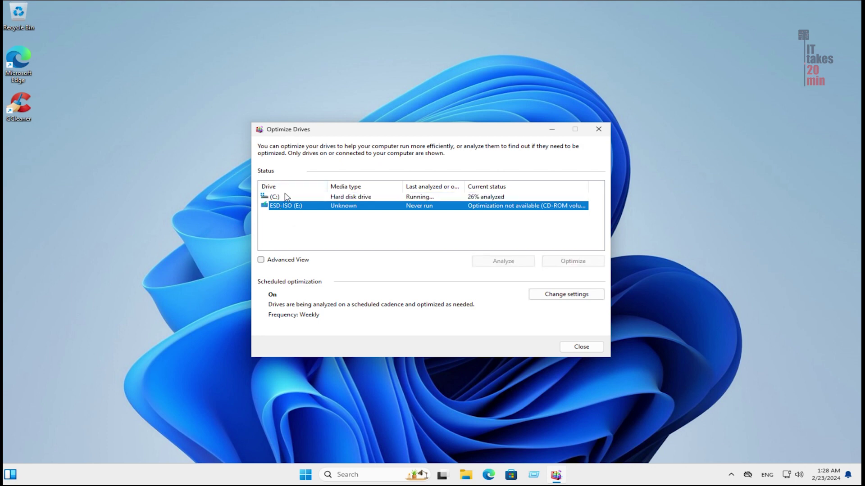
click(286, 196)
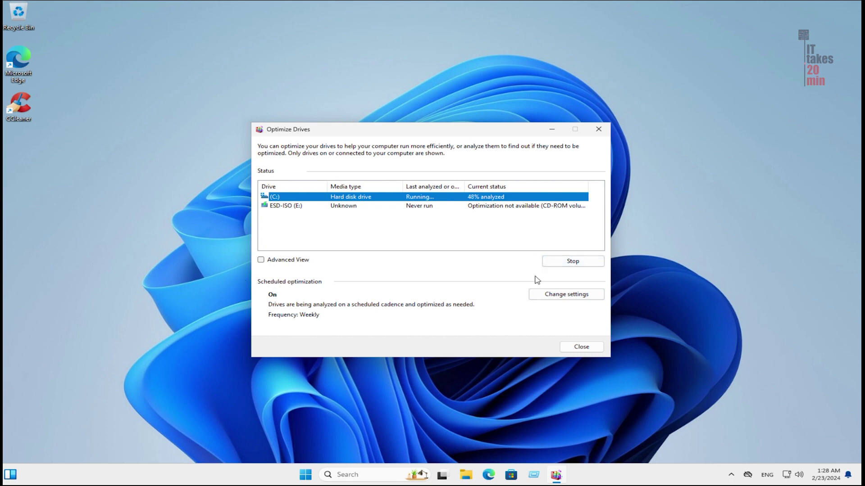
click(563, 296)
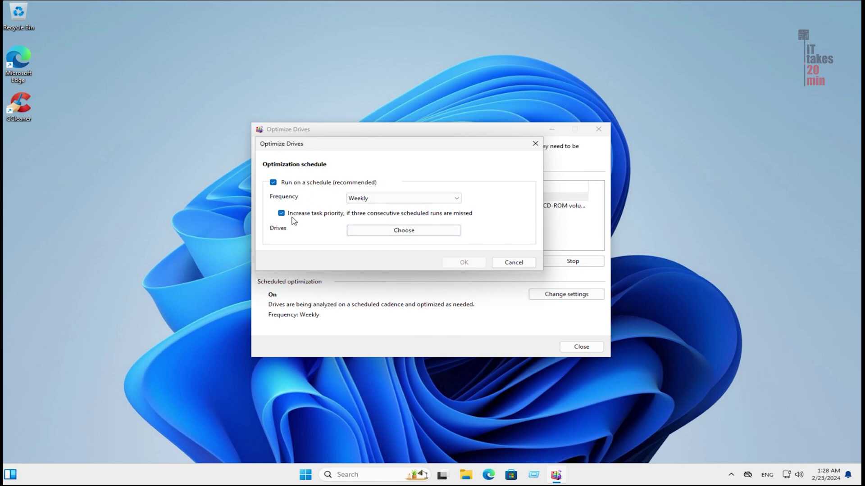
click(378, 231)
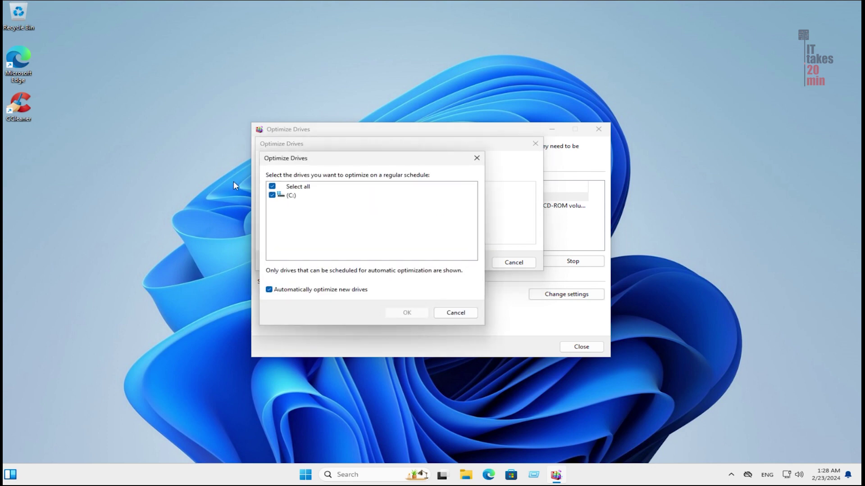
click(302, 188)
click(457, 311)
click(513, 262)
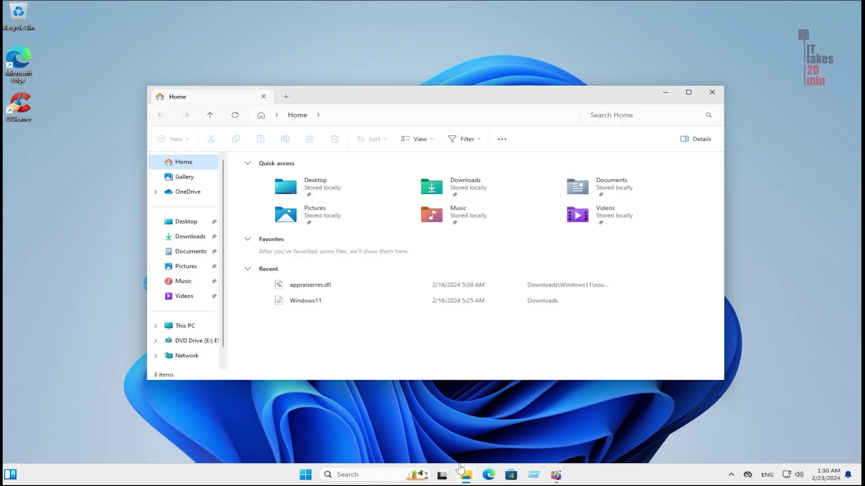
Search Windows for "advance system se", open the advanced system settings and apply "Adjust for best performance" to the visual effects.
click(306, 475)
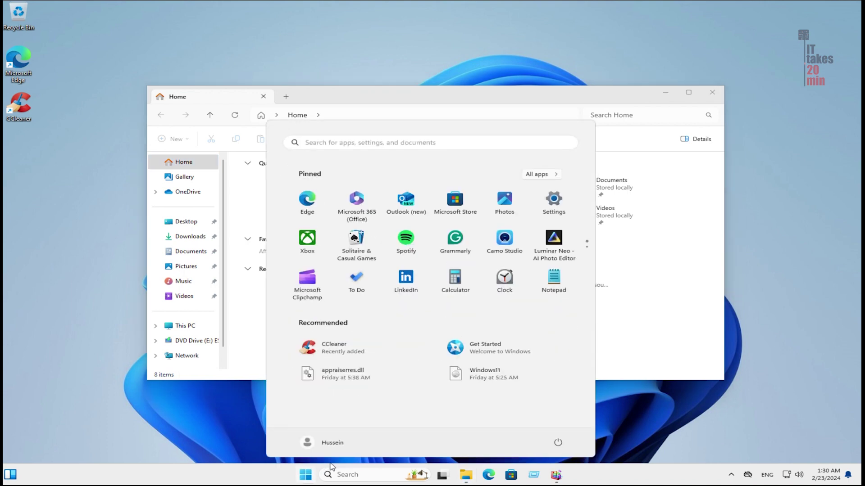
text(advan)
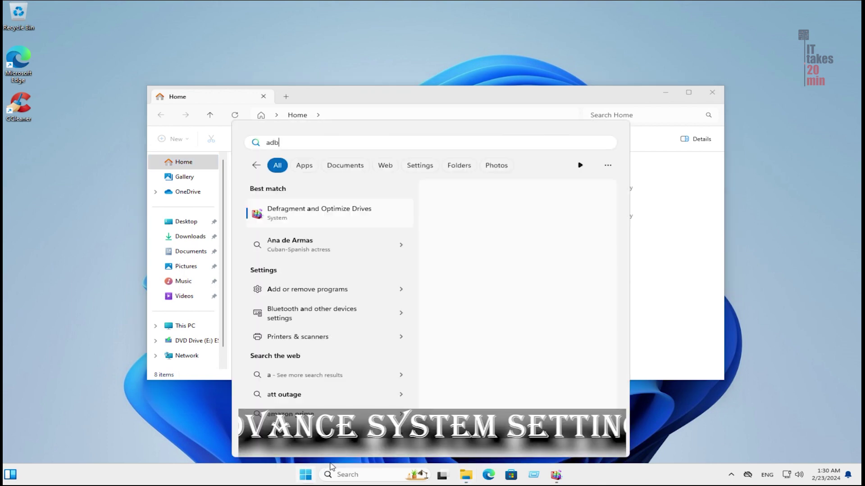
text(ce system se)
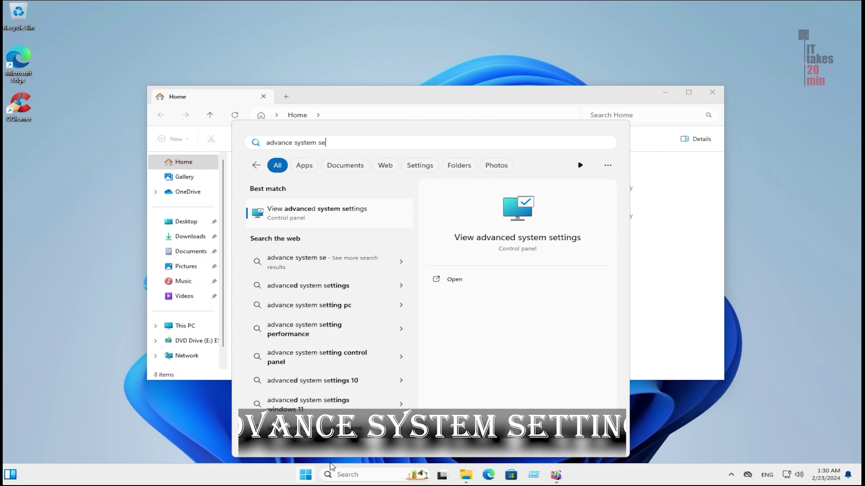
key(Return)
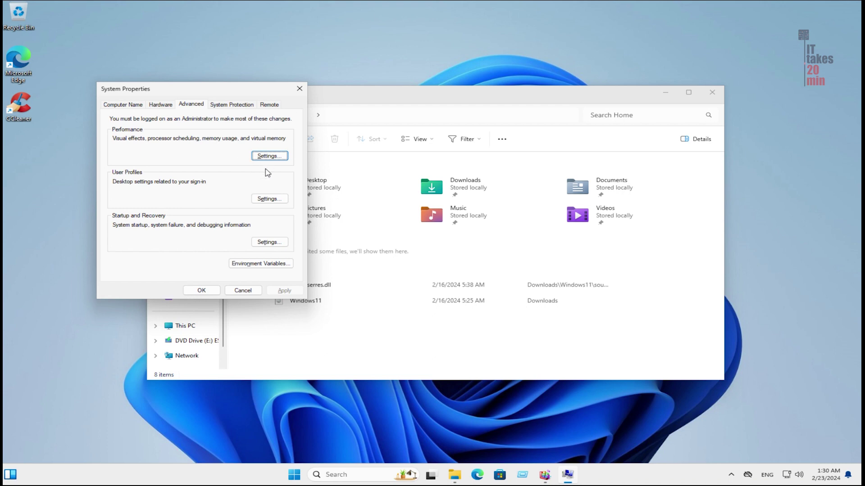
click(274, 158)
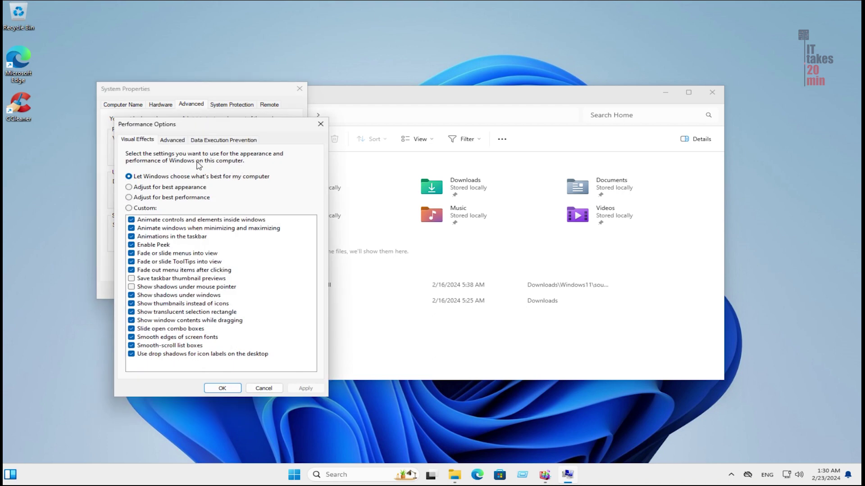
click(173, 197)
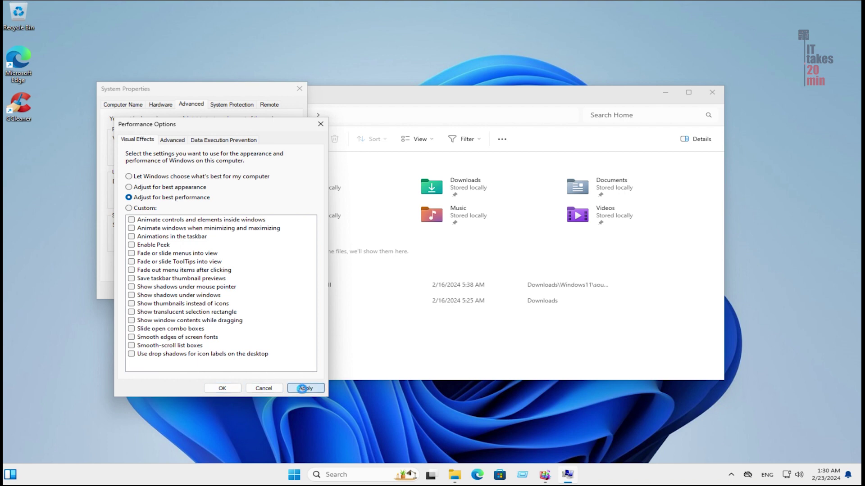
click(304, 388)
click(222, 388)
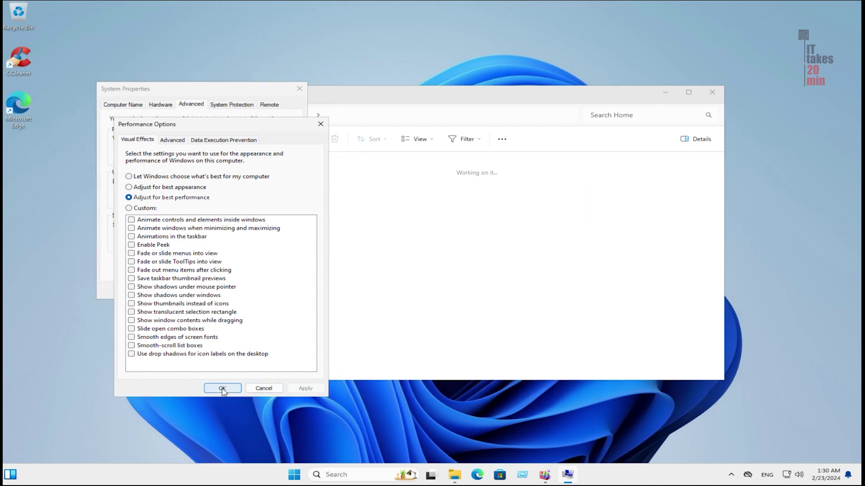
click(201, 289)
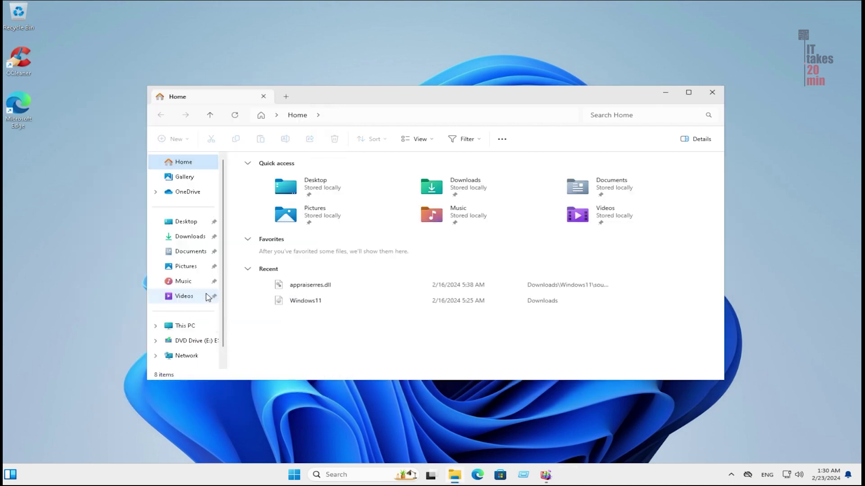